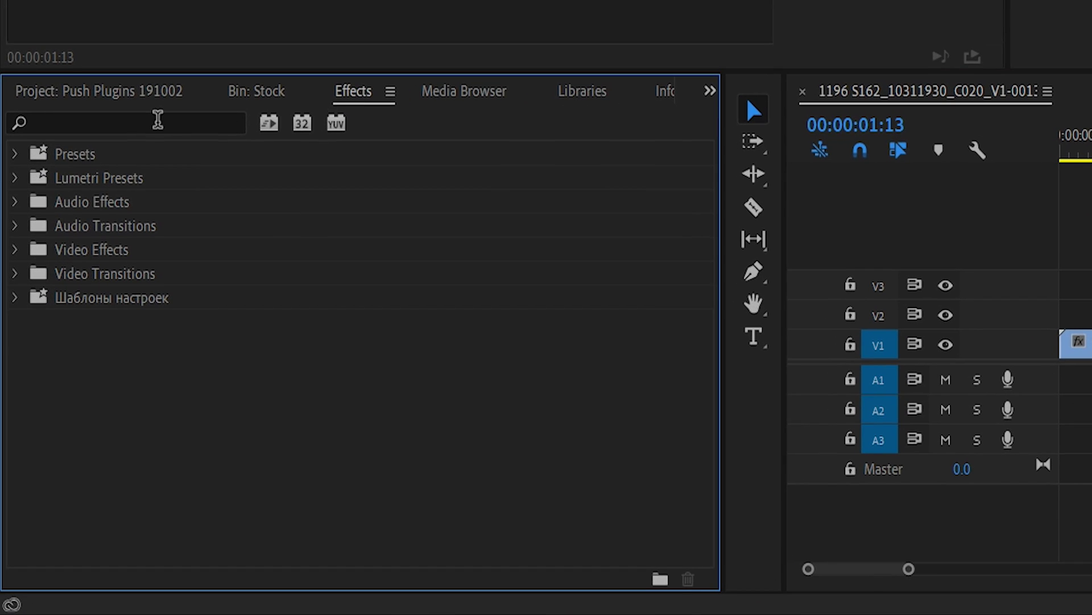
Step: Find MA Pusher with a 'pusher' search, place Zoom In on the b_4.mov/drums11.mp4 cut, then render and play
left_click(156, 121)
type("pusher")
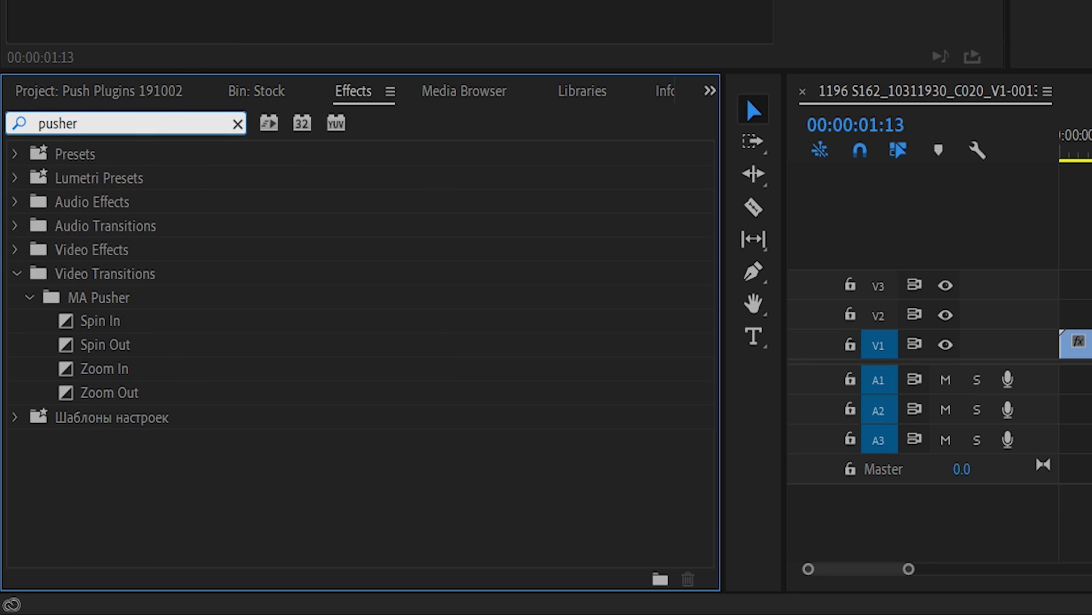
left_click(117, 303)
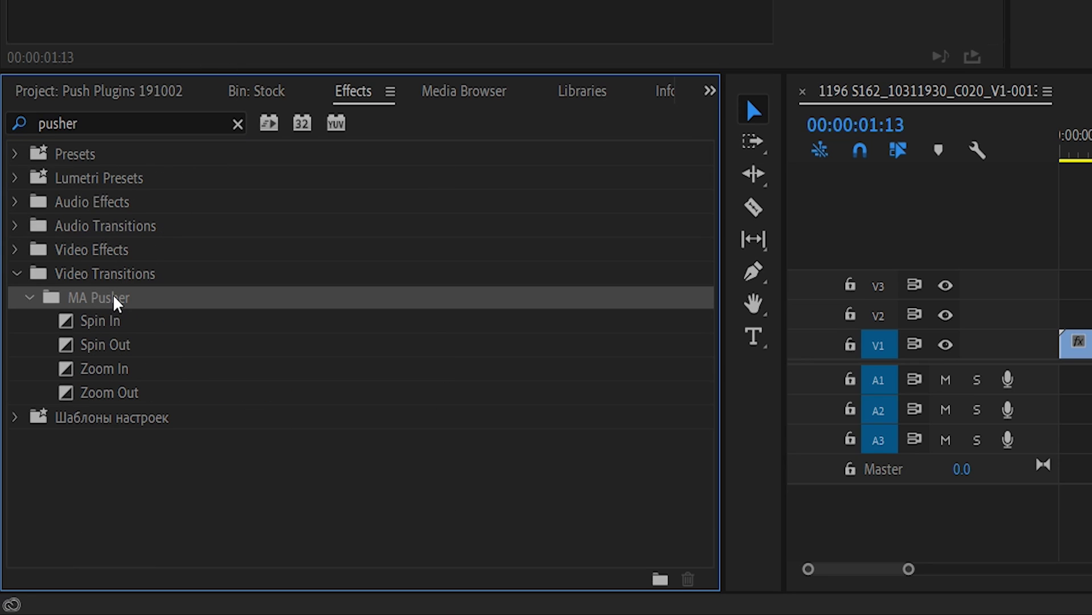
left_click_drag(149, 371, 588, 384)
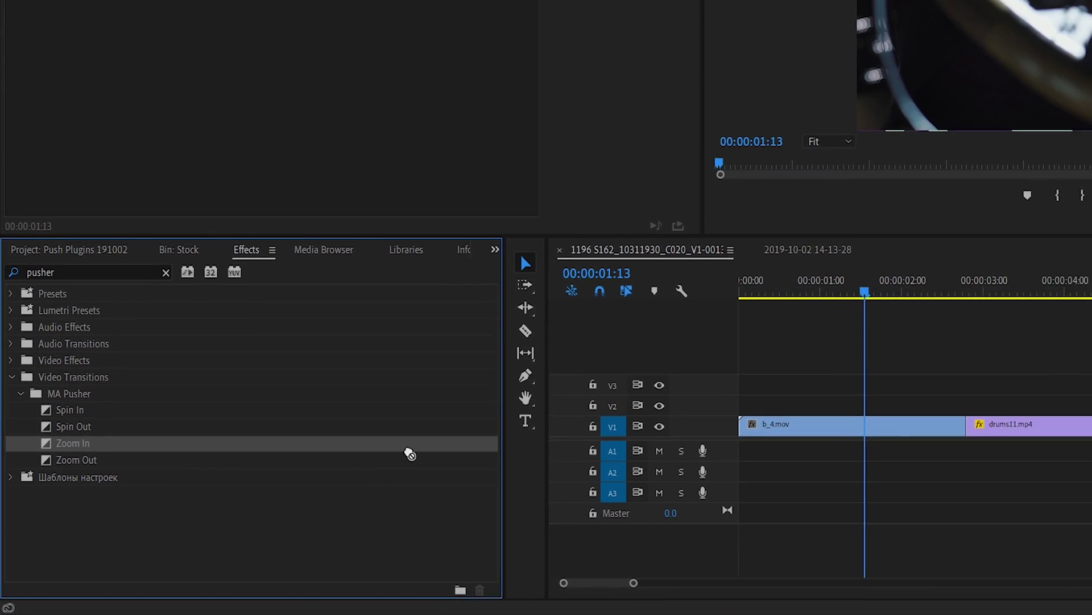
left_click_drag(408, 452, 1091, 435)
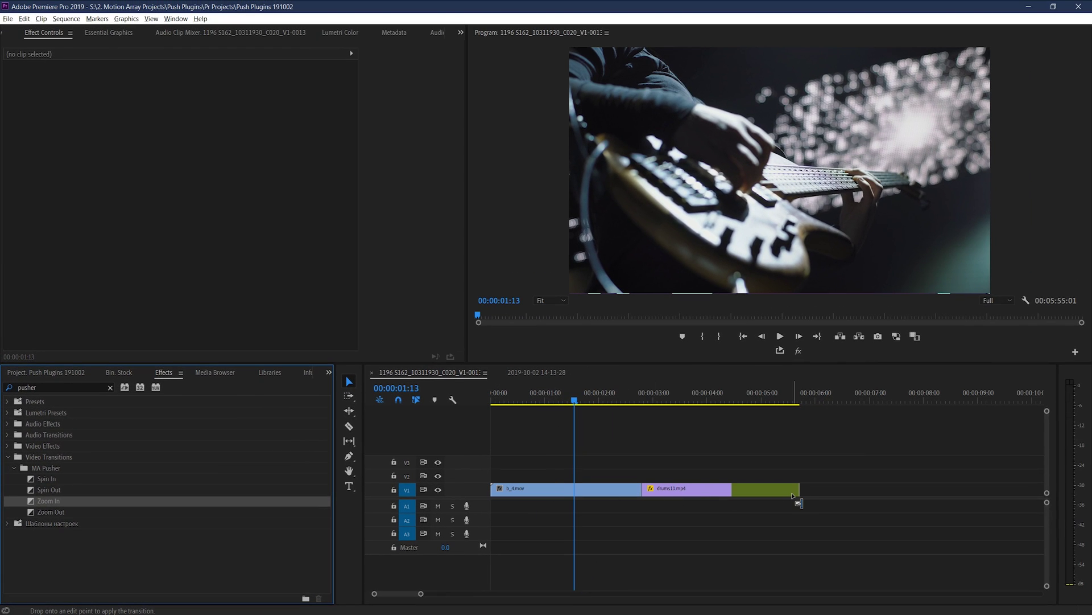
left_click_drag(794, 495, 642, 498)
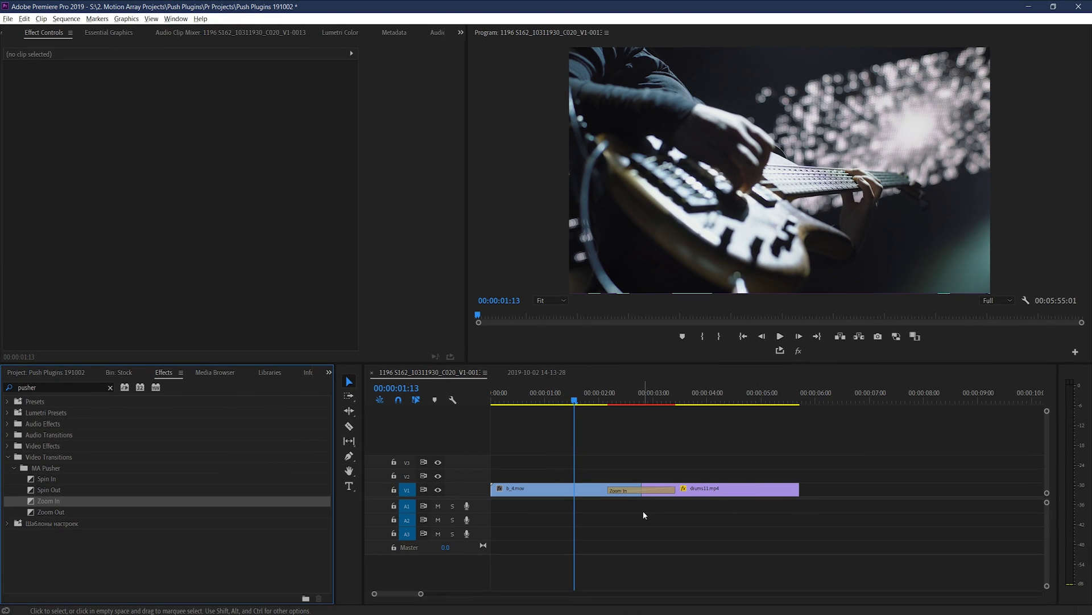
key("Return")
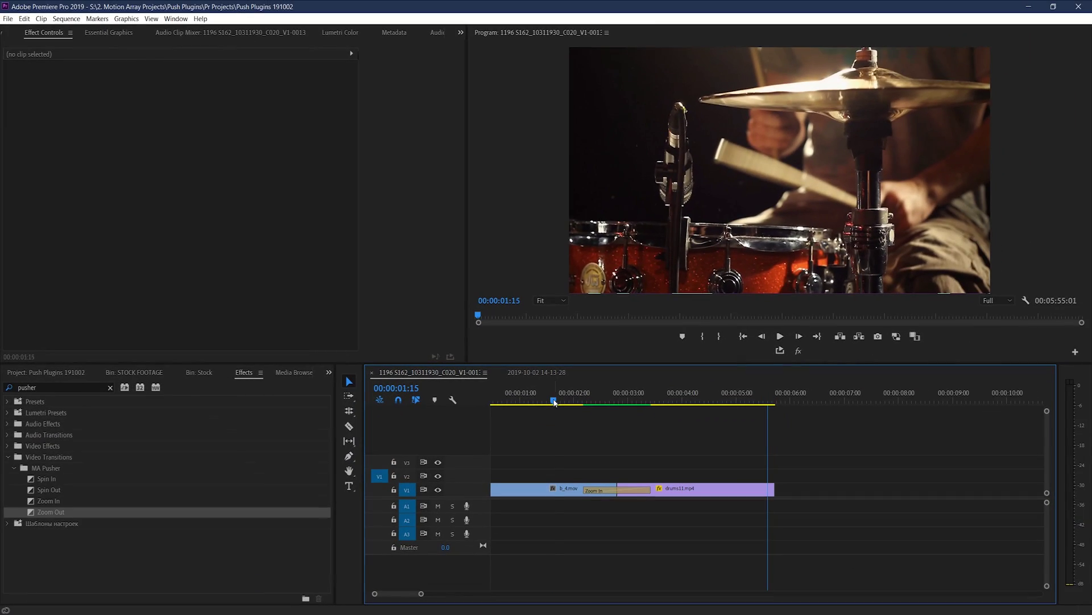
Step: Scrub through the Zoom In transition, then select it to show its settings in Effect Controls
left_click_drag(555, 403, 623, 405)
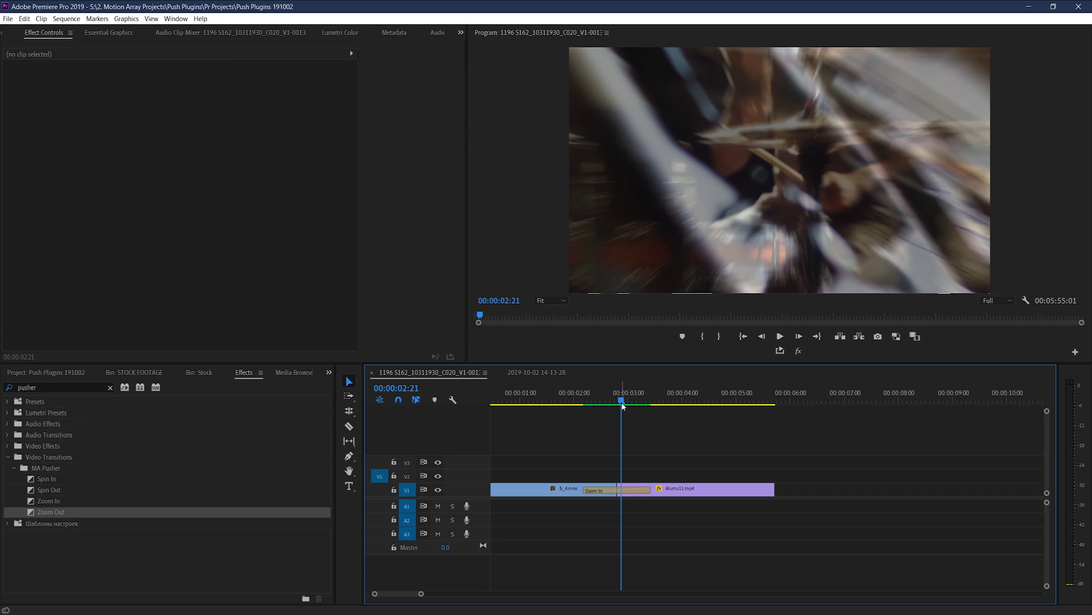
left_click(612, 494)
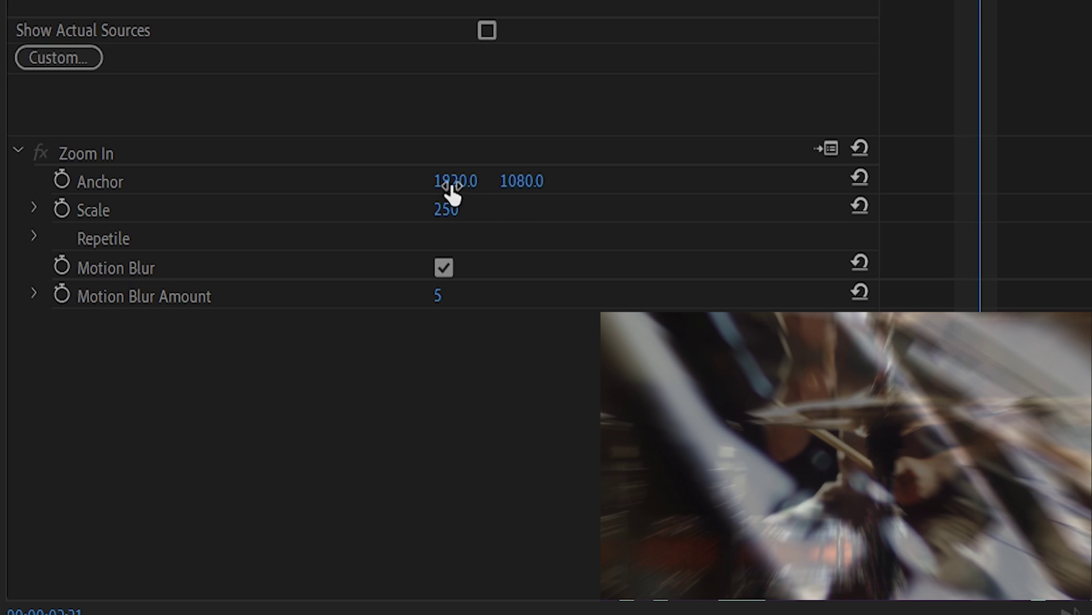
Step: Reset the Zoom In Anchor to 1920, 1080 and raise its Scale to 535
left_click_drag(448, 182, 680, 182)
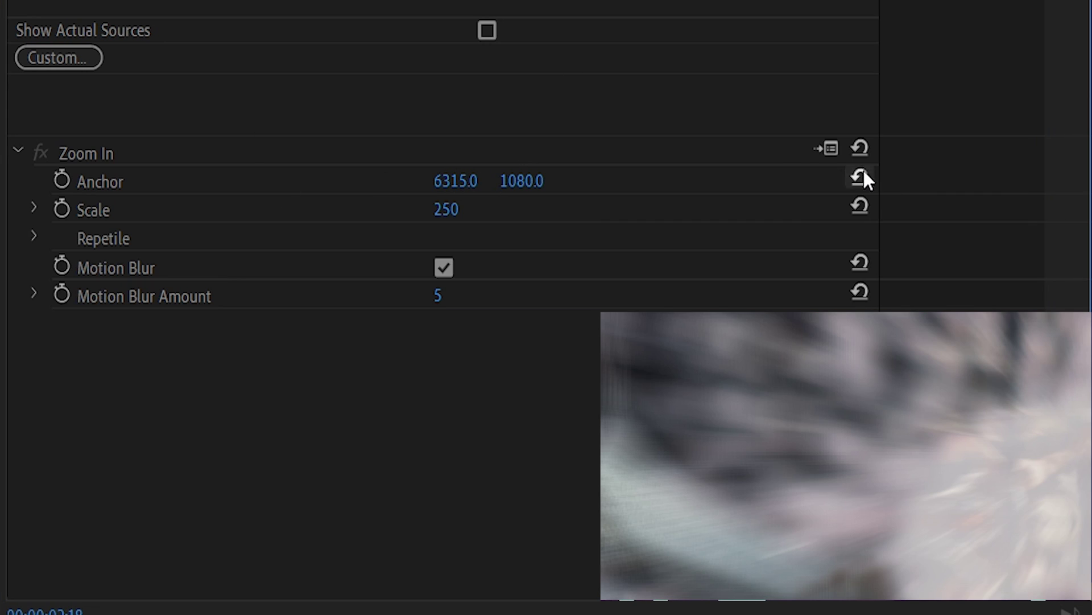
left_click(859, 177)
left_click_drag(447, 216, 343, 216)
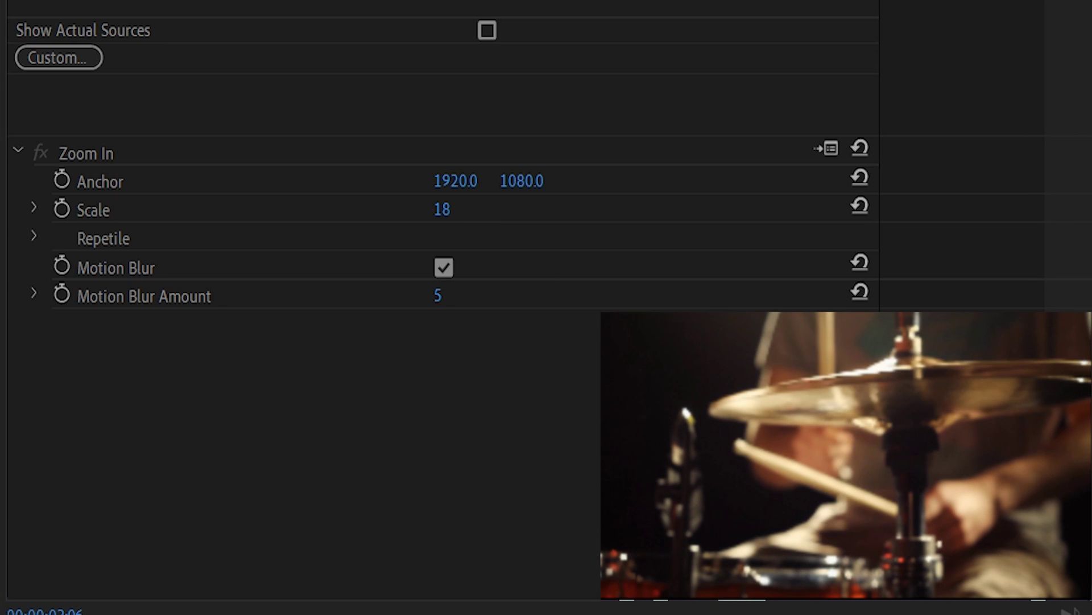
left_click_drag(439, 220, 733, 219)
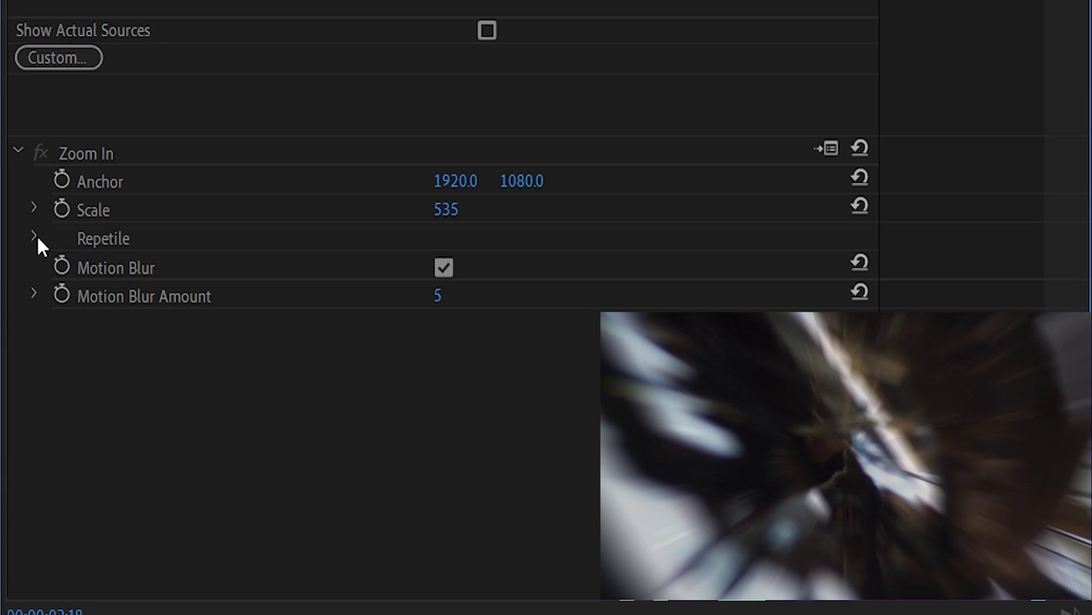
Step: Expand Repetile and set Expand Horizontal to 2360, with Motion Blur switched off
left_click(35, 237)
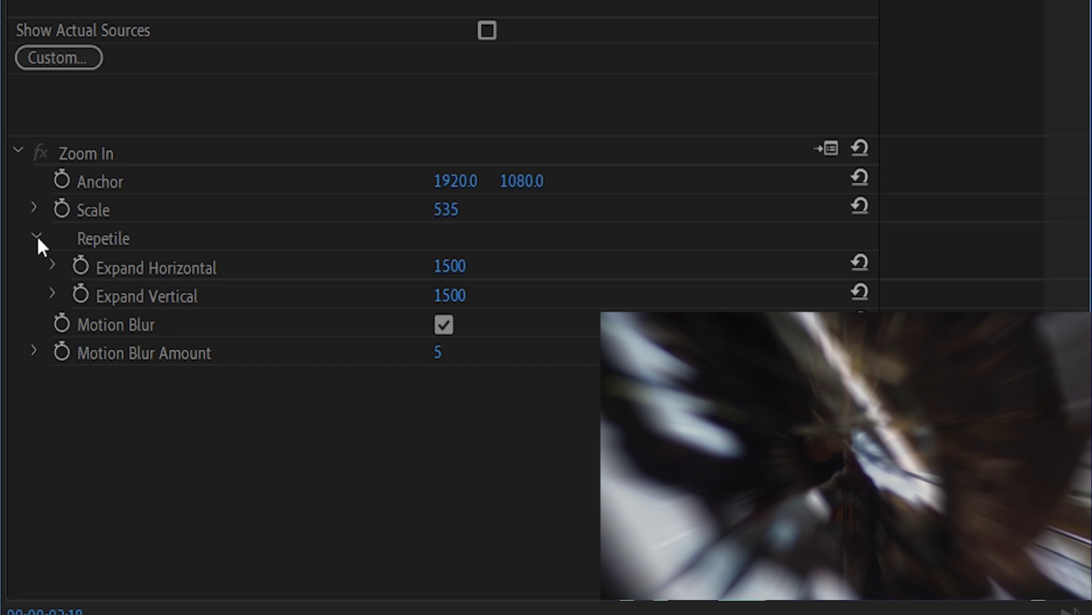
left_click(444, 325)
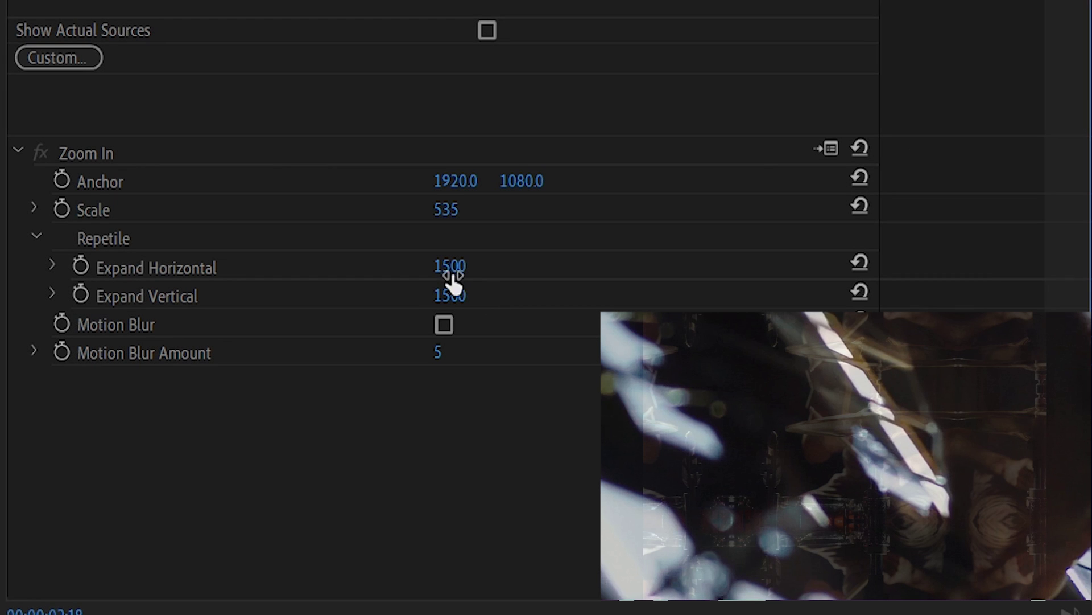
left_click(450, 272)
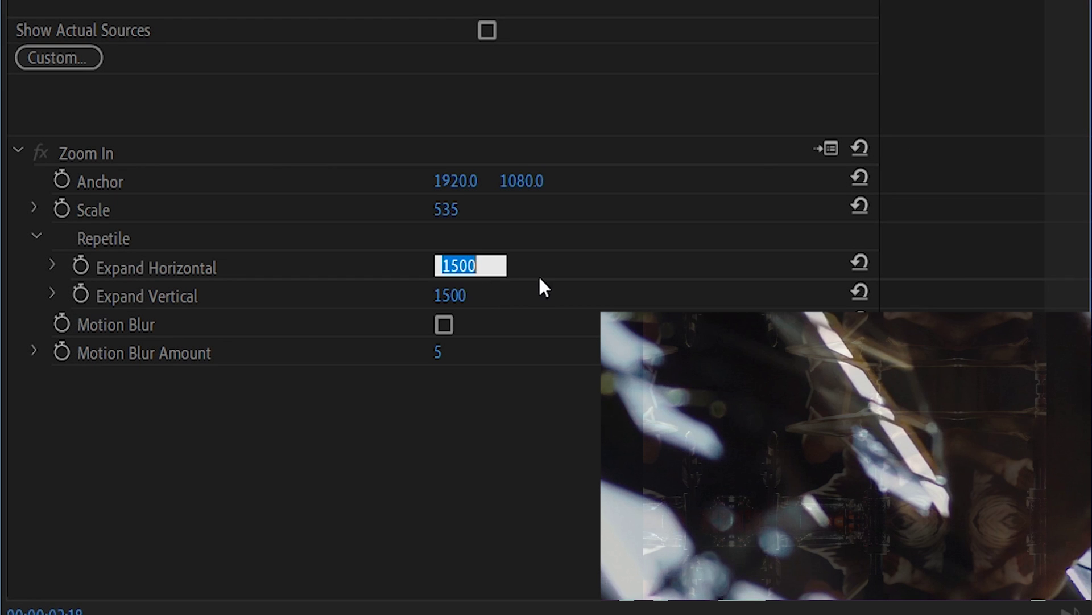
left_click(541, 285)
left_click_drag(449, 267, 939, 268)
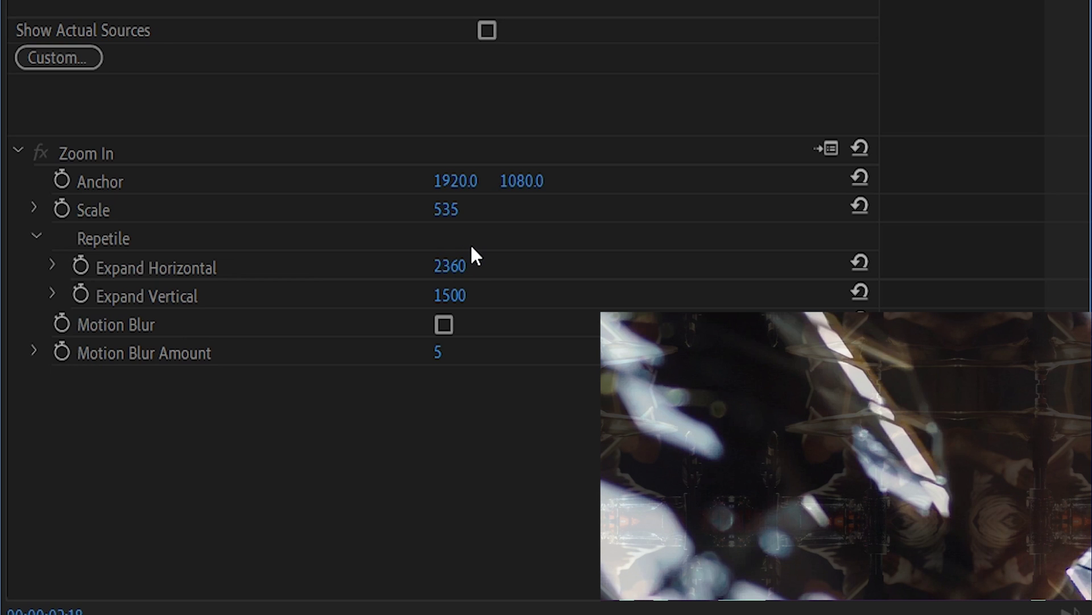
Step: Turn Motion Blur back on, try Amount at 0 and 10, and leave it at 5
left_click(444, 324)
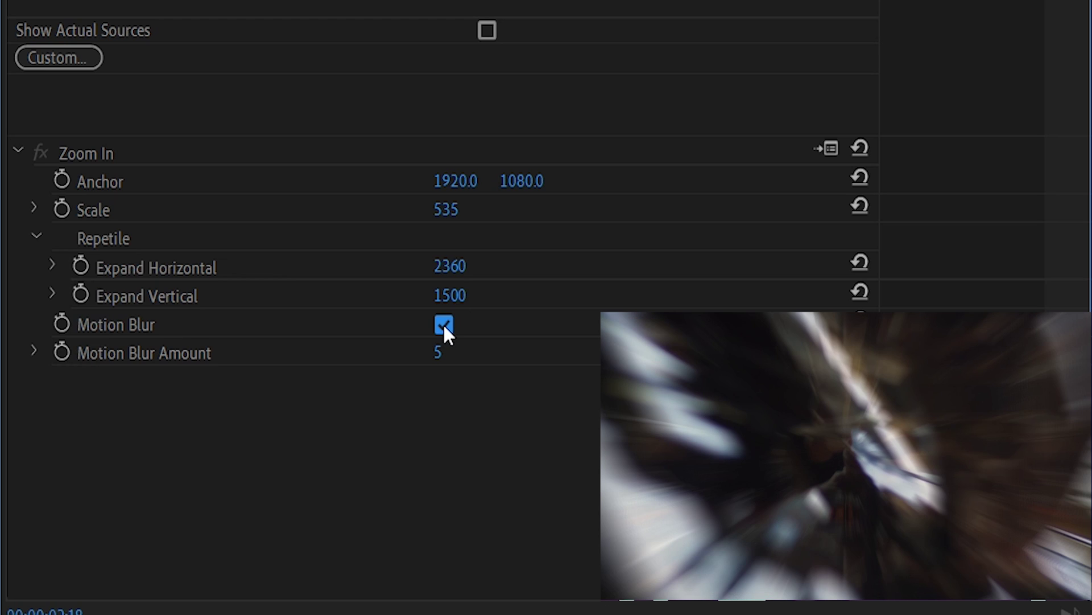
left_click(34, 351)
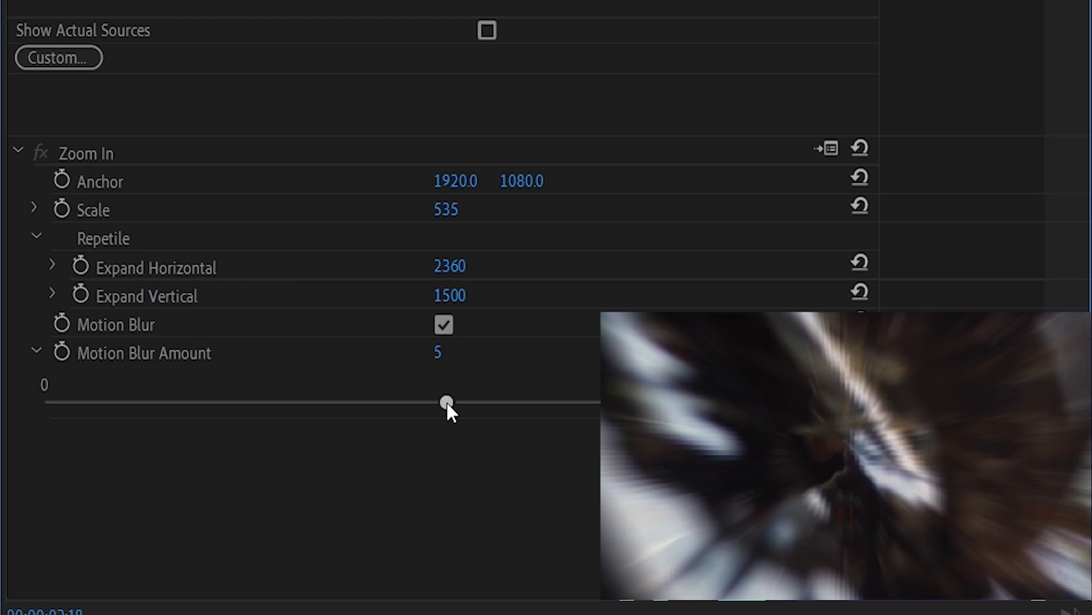
left_click_drag(446, 401, 1, 422)
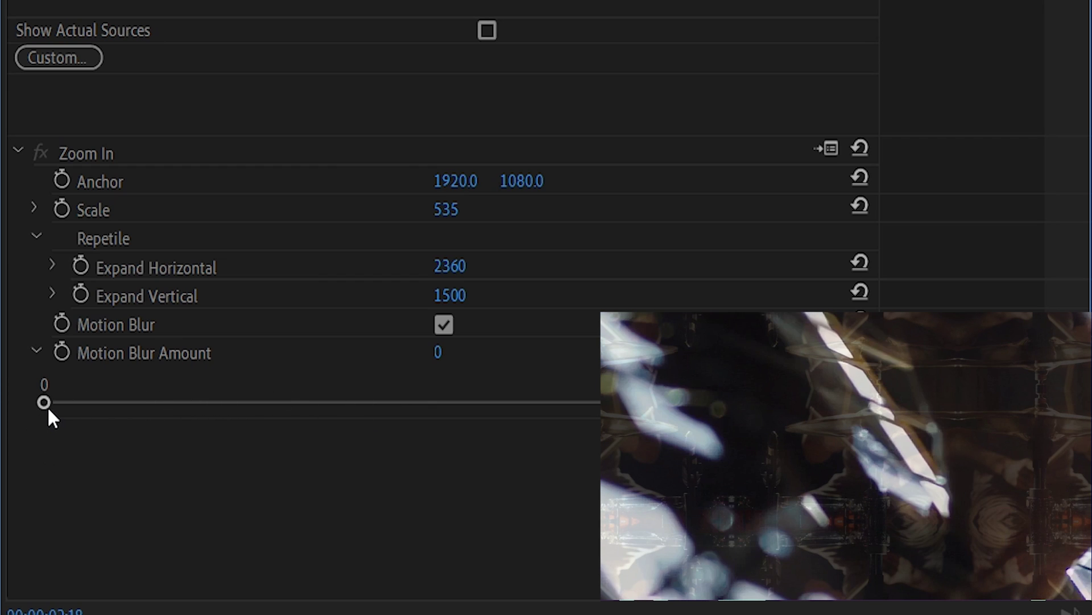
left_click_drag(44, 403, 671, 405)
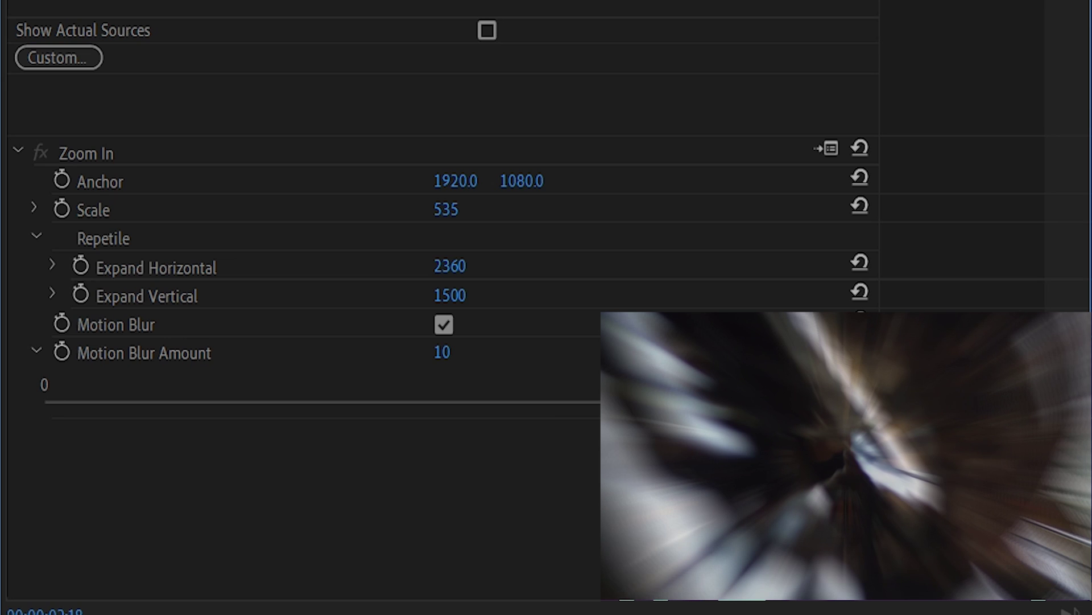
left_click_drag(839, 403, 445, 404)
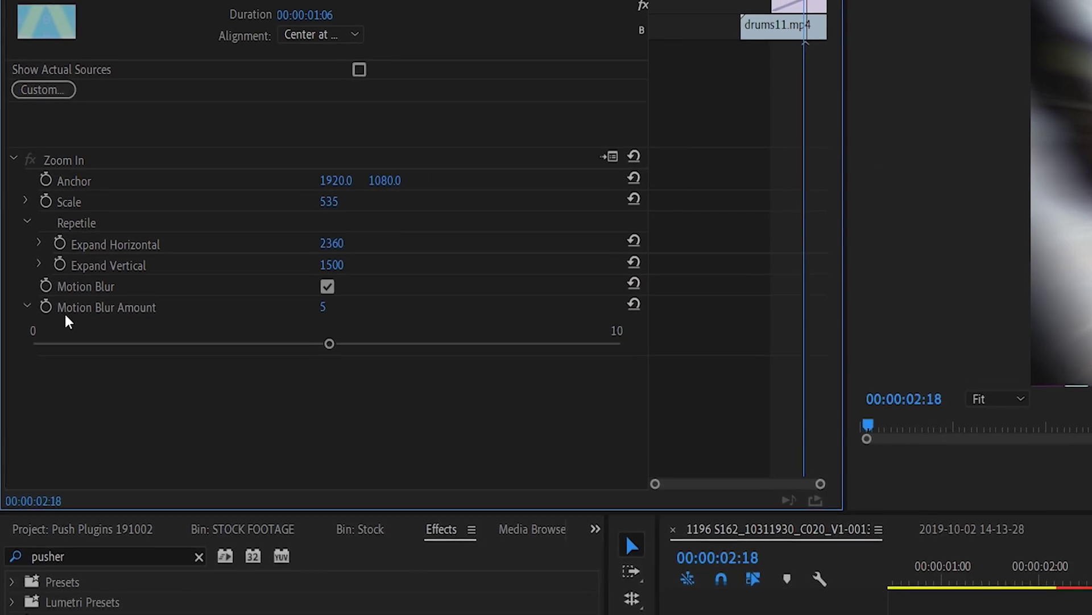
left_click(27, 307)
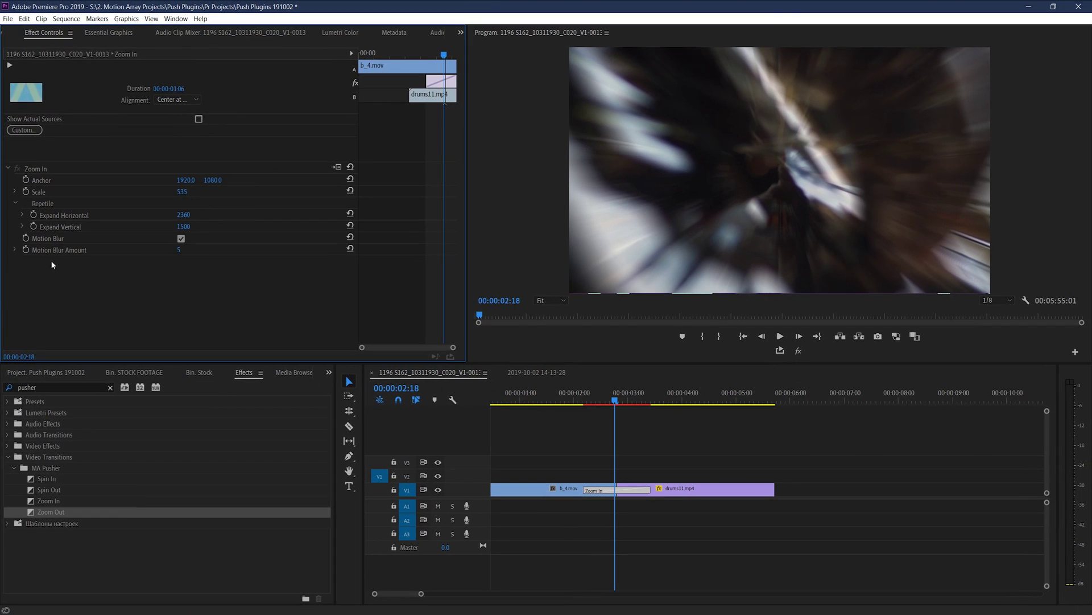
Step: Replace Zoom In with MA Pusher Spin In at the cut and set its Angle to 0°
left_click(631, 490)
key("Delete")
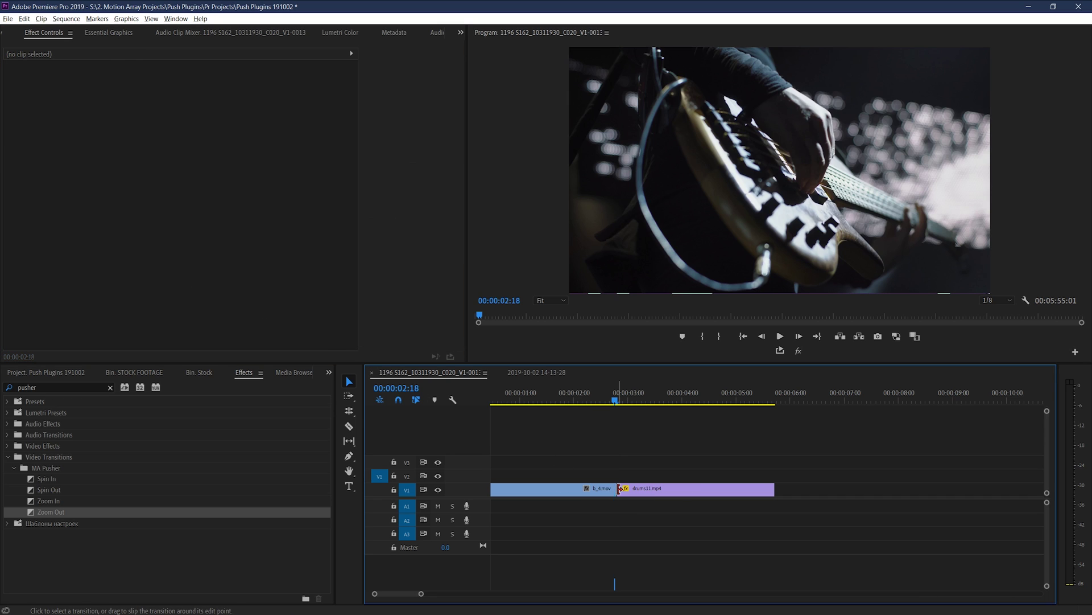
left_click_drag(53, 478, 618, 490)
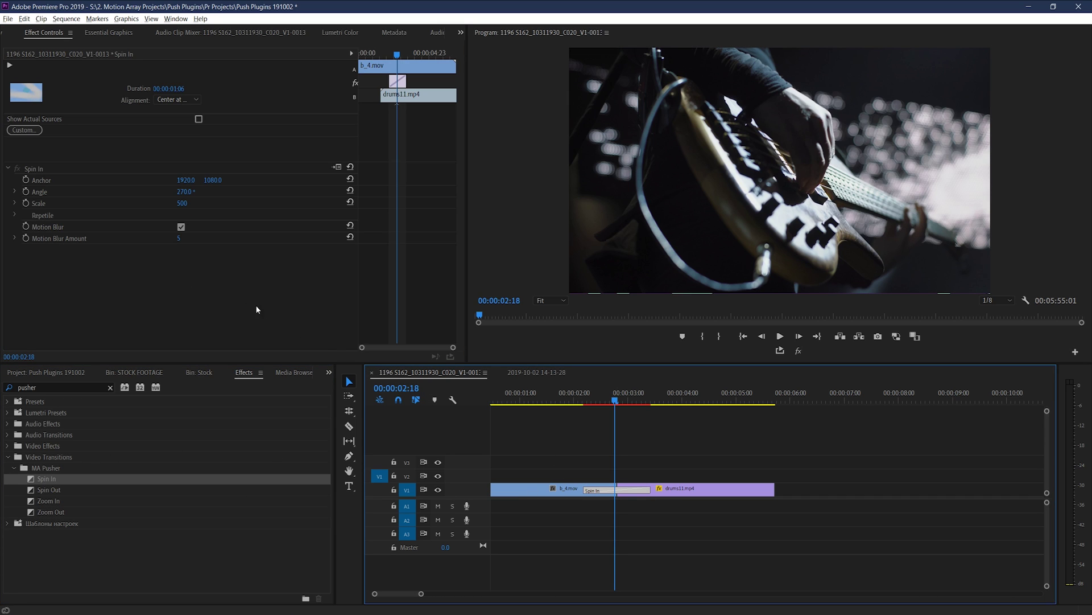
mouse_move(185, 196)
left_mouse_down()
mouse_move(3, 192)
mouse_move(196, 193)
left_mouse_up()
left_click(193, 192)
type("0")
key("Return")
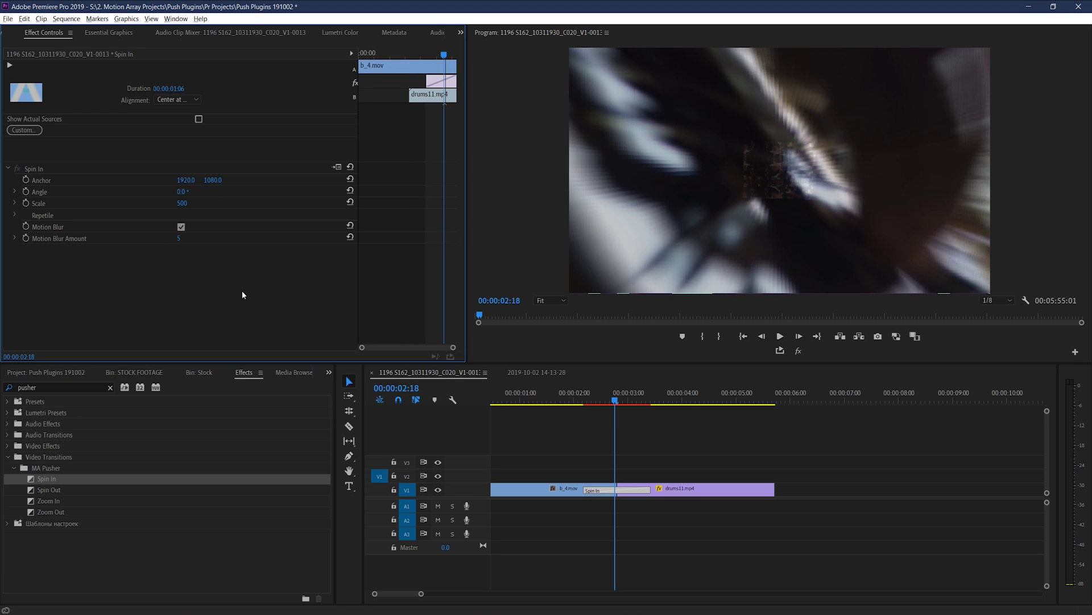
Step: Preview the Spin In transition, shortened to 00:00:00:14
left_click(582, 401)
mouse_move(583, 404)
left_mouse_down()
mouse_move(655, 406)
mouse_move(585, 406)
left_mouse_up()
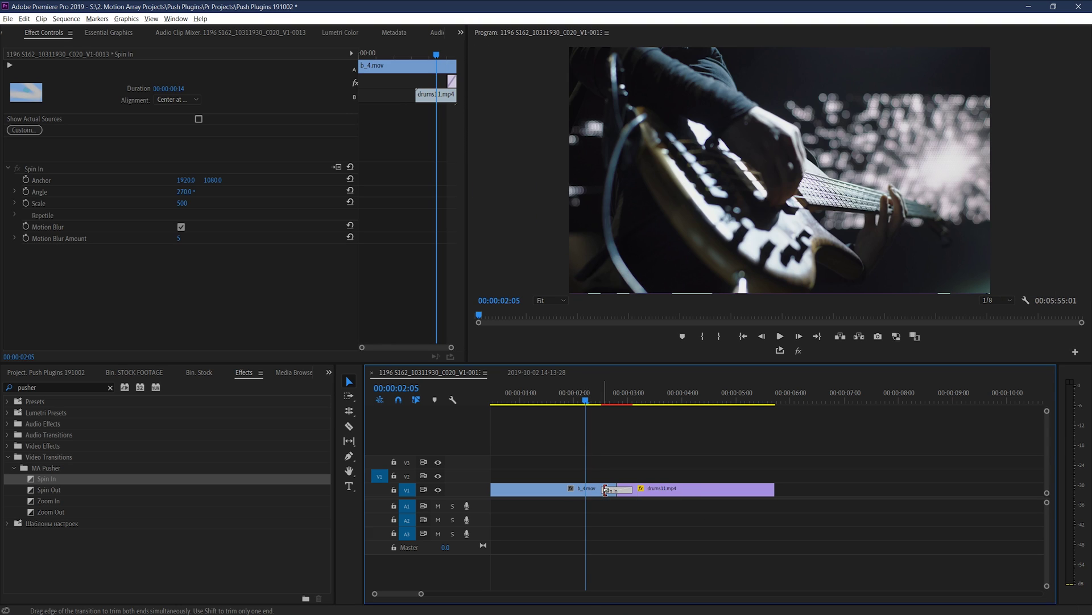
left_click_drag(587, 400, 650, 411)
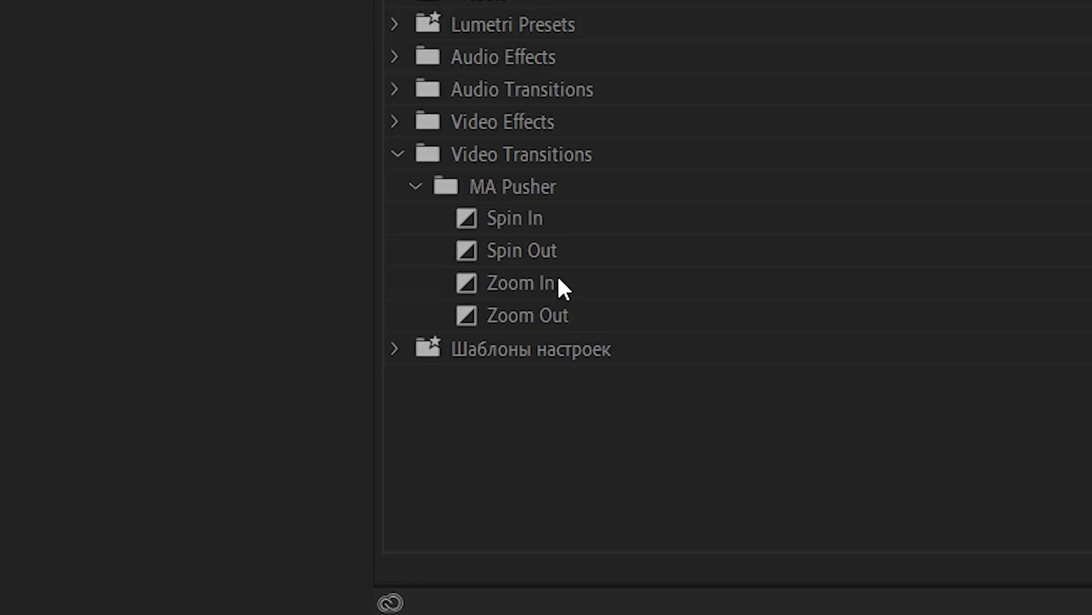
Step: Switch to the sequence with the two girl-painter clips and put the playhead near its start
left_click(558, 276)
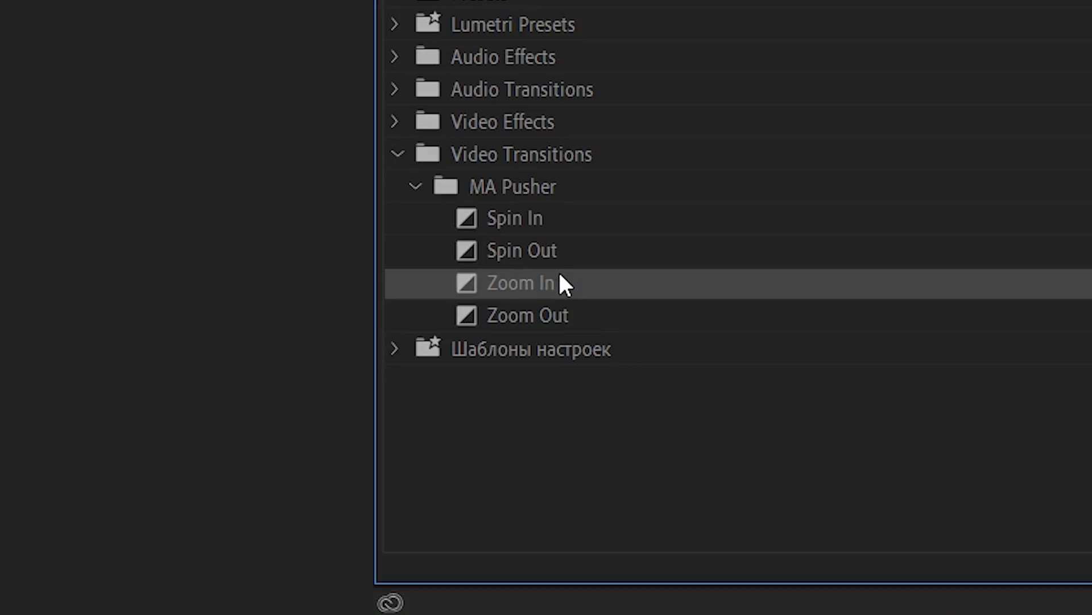
left_click(585, 310)
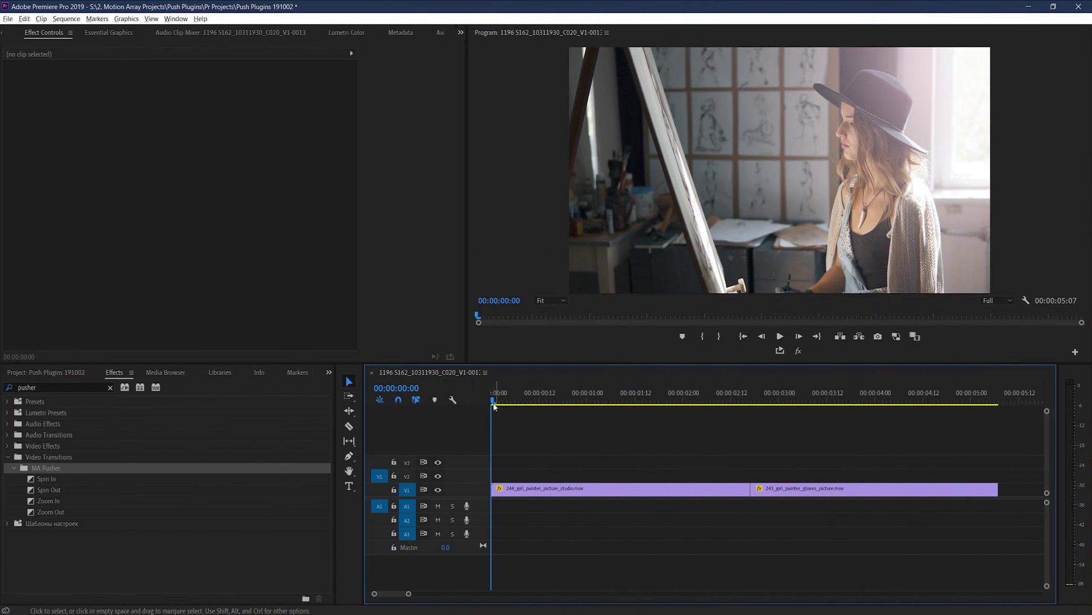
left_click(358, 401)
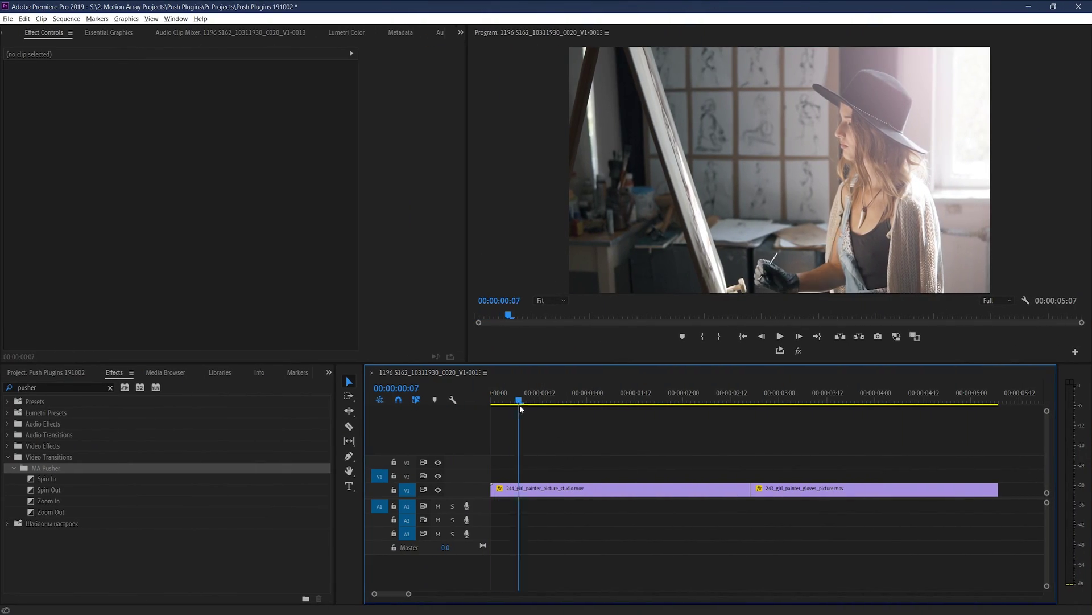
Step: Apply MA Pusher Zoom In between the two painter clips and play it back
left_click_drag(710, 406, 599, 444)
left_click_drag(56, 501, 751, 487)
key("space")
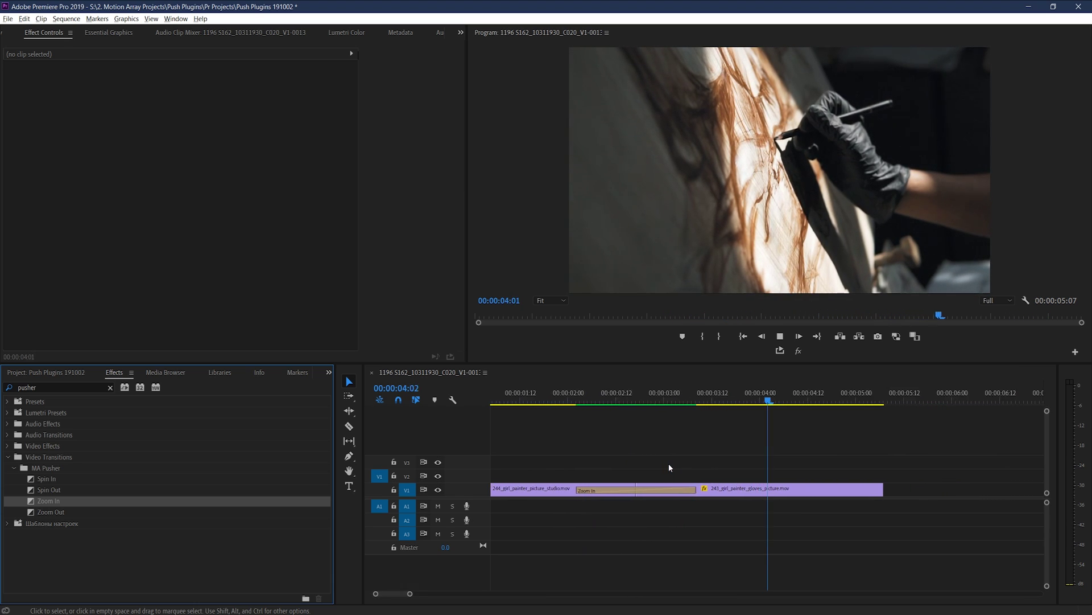
scroll(512, 426, "down", 2)
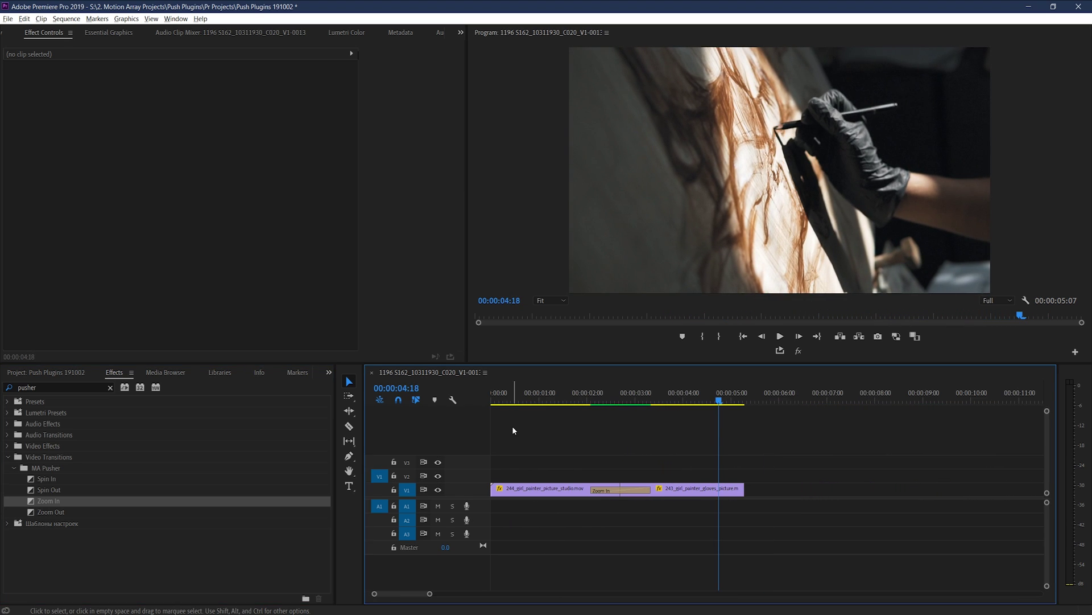
left_click(553, 398)
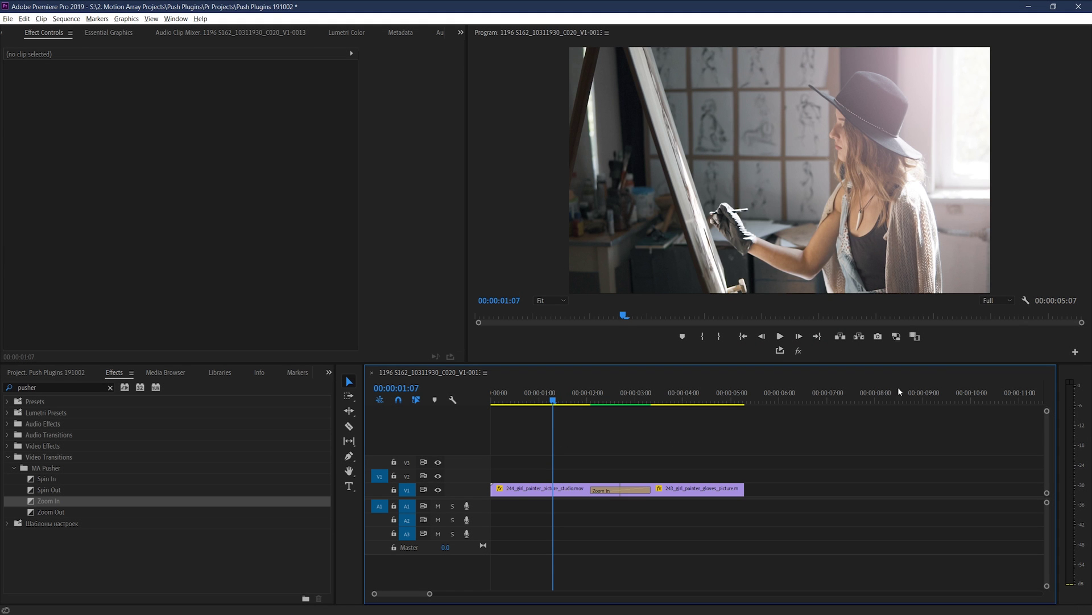
Step: Set the Program monitor playback resolution to 1/8
left_click(997, 302)
left_click(996, 349)
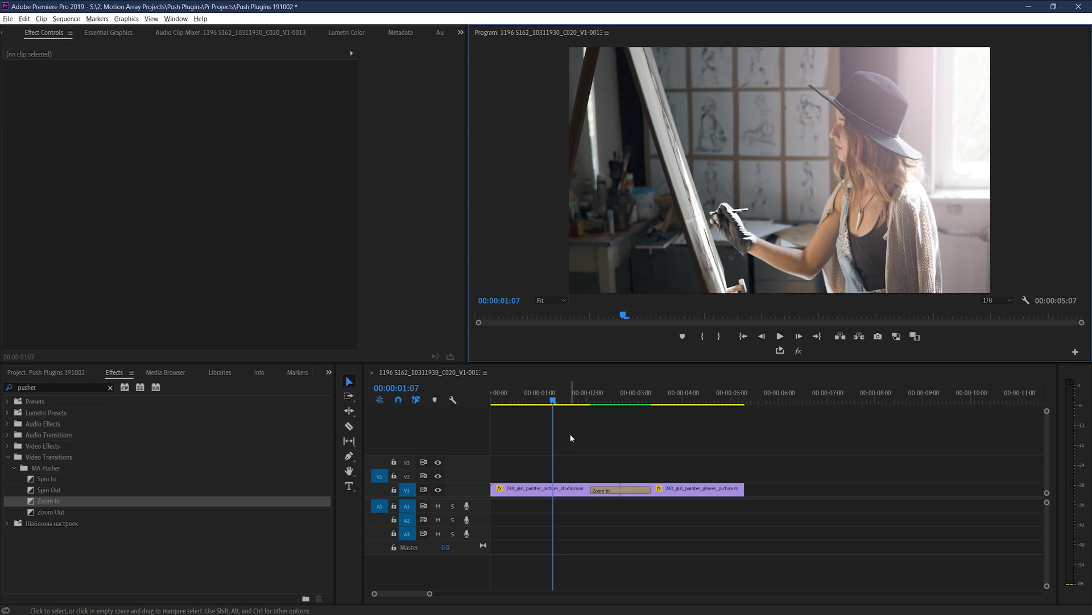
left_click(594, 491)
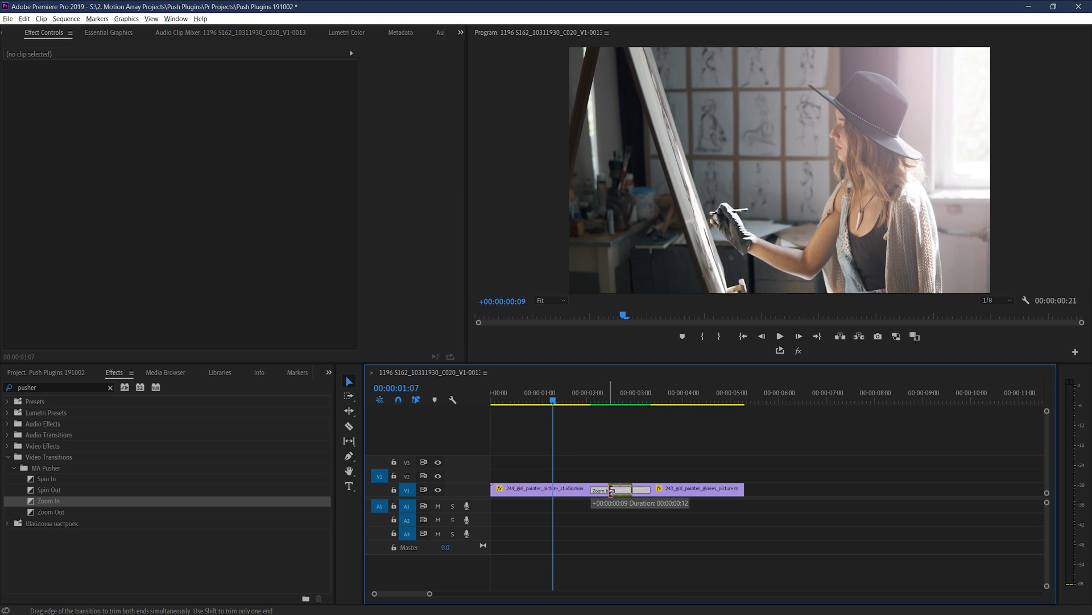
Step: Trim the painter Zoom In transition to 00:00:00:08 and preview it
left_click_drag(612, 490, 614, 490)
left_click(604, 400)
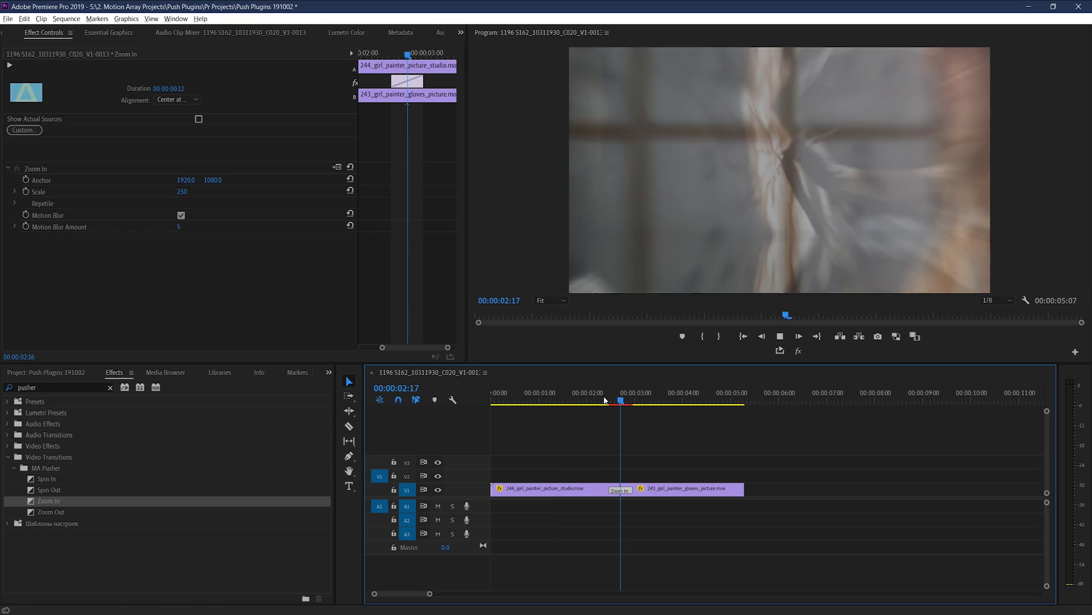
key("space")
left_click_drag(598, 399, 623, 402)
mouse_move(623, 402)
left_mouse_down()
mouse_move(641, 402)
mouse_move(613, 403)
mouse_move(622, 402)
left_mouse_up()
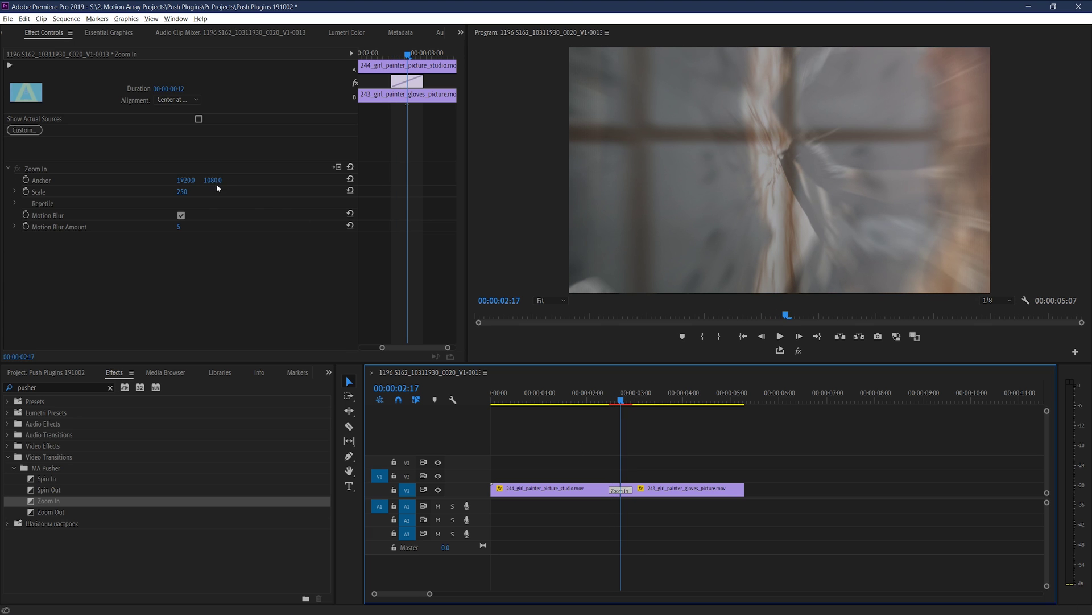
Step: Move the Zoom In anchor to 1097, 1633, then render and return to the sequence start
left_click_drag(212, 182, 355, 182)
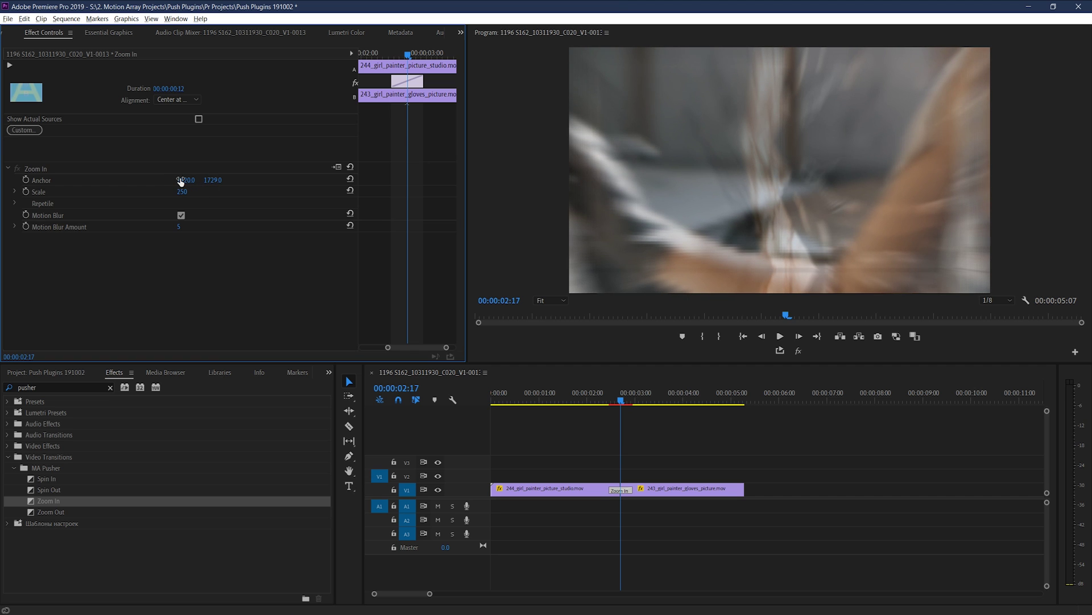
left_click_drag(181, 181, 281, 181)
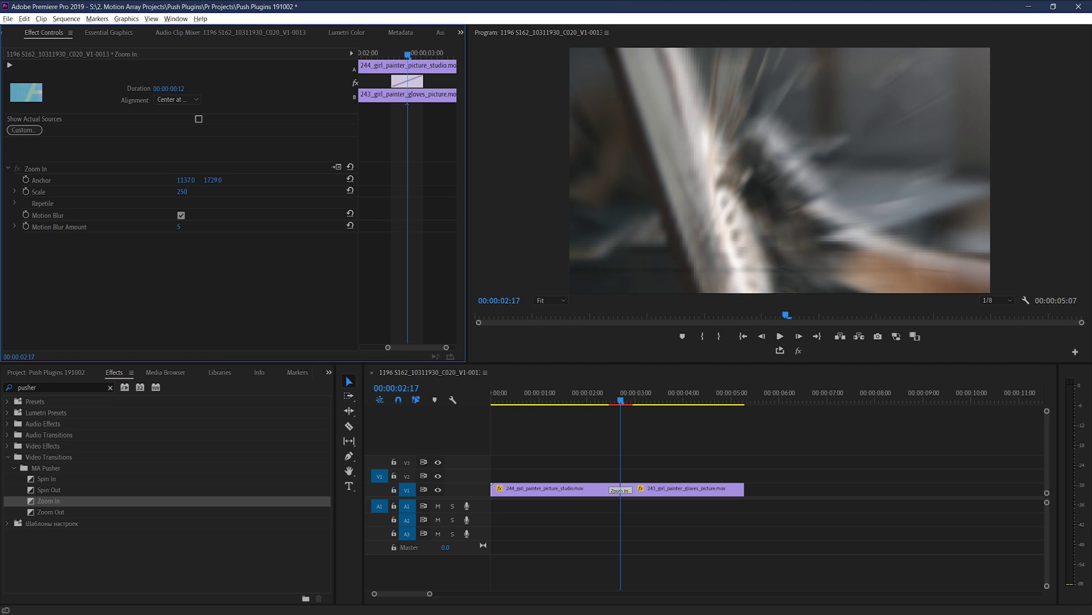
key("Right")
key("Right")
left_click_drag(213, 180, 239, 181)
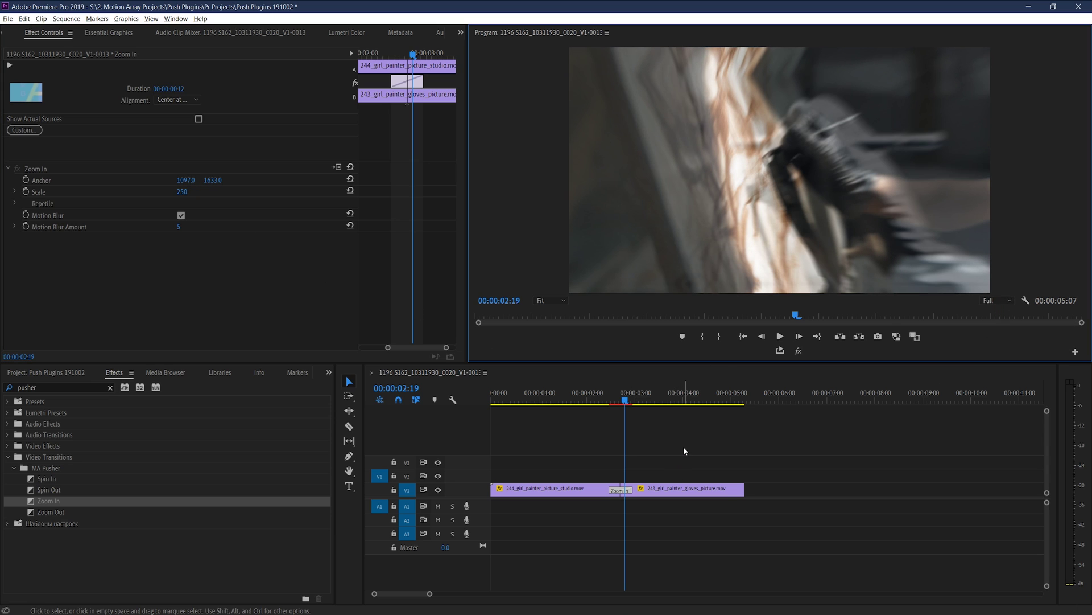
key("Return")
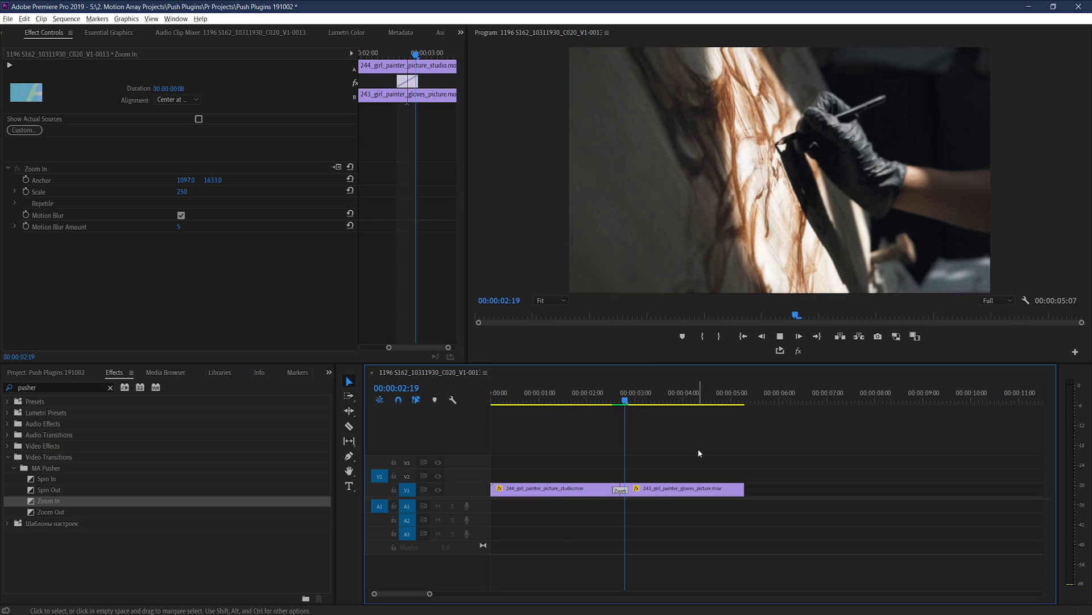
key("Home")
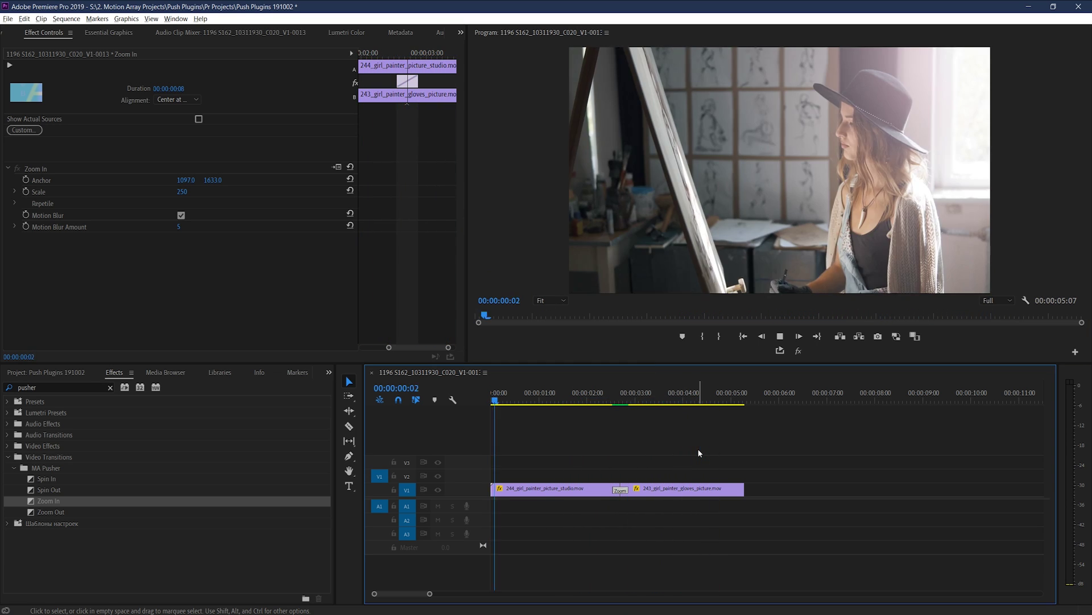